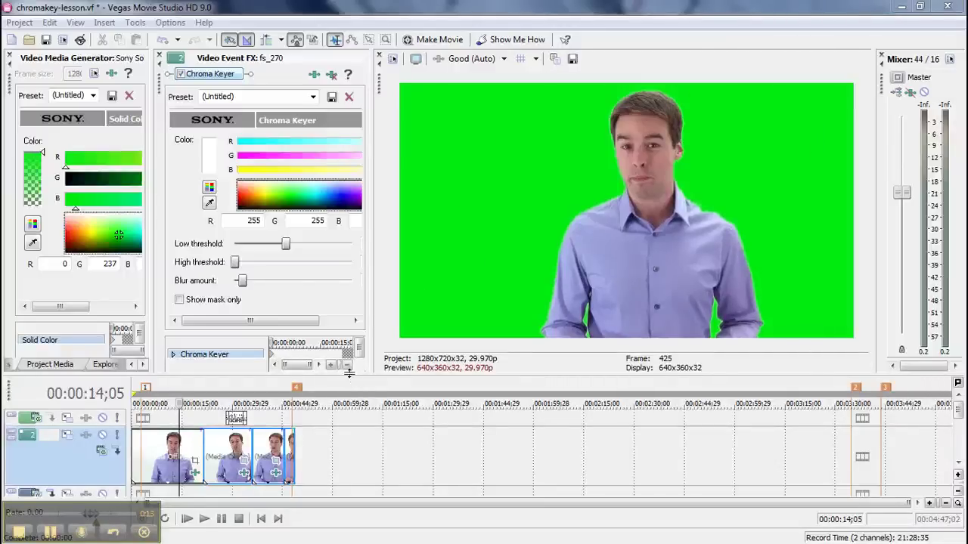
Step: Enlarge the timeline to show track 4 and select its green Solid Color event
left_click_drag(349, 373, 354, 325)
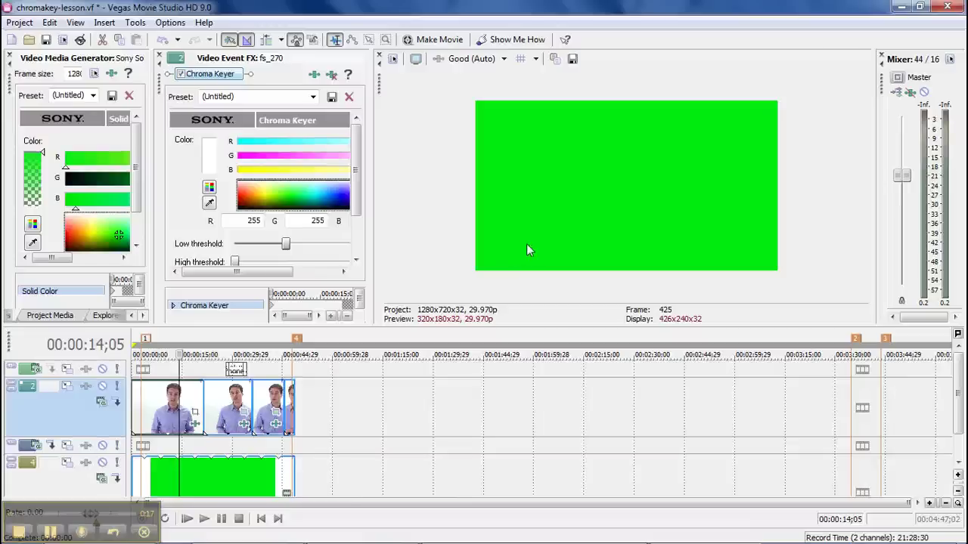
left_click(161, 458)
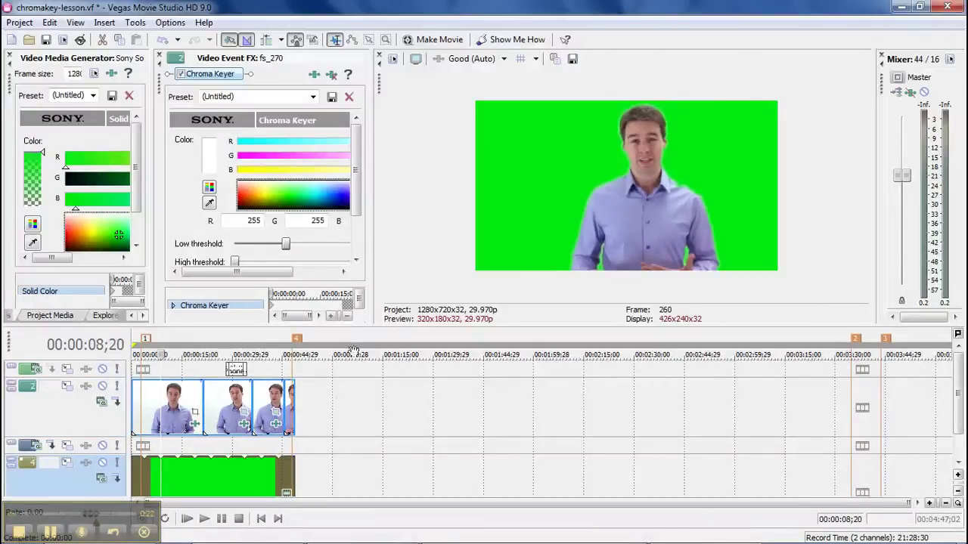
left_click_drag(353, 331, 353, 277)
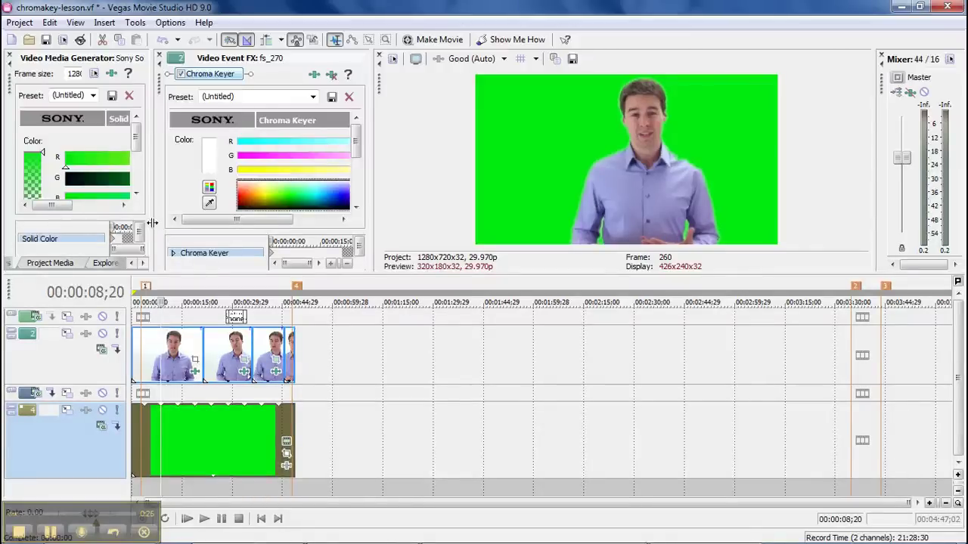
left_click_drag(152, 222, 265, 223)
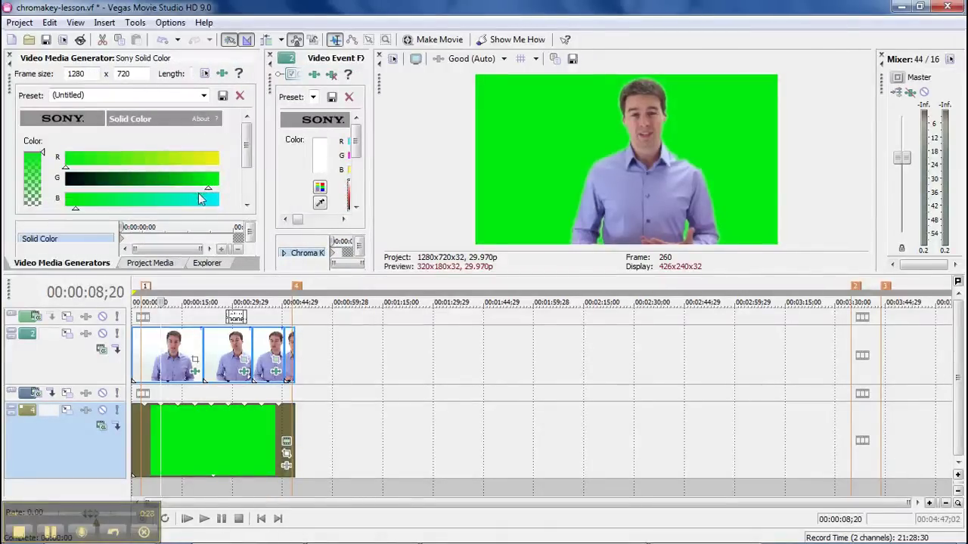
Step: Drag the Solid Color picker to pure white, RGB 255,255,255
left_click_drag(246, 147, 244, 185)
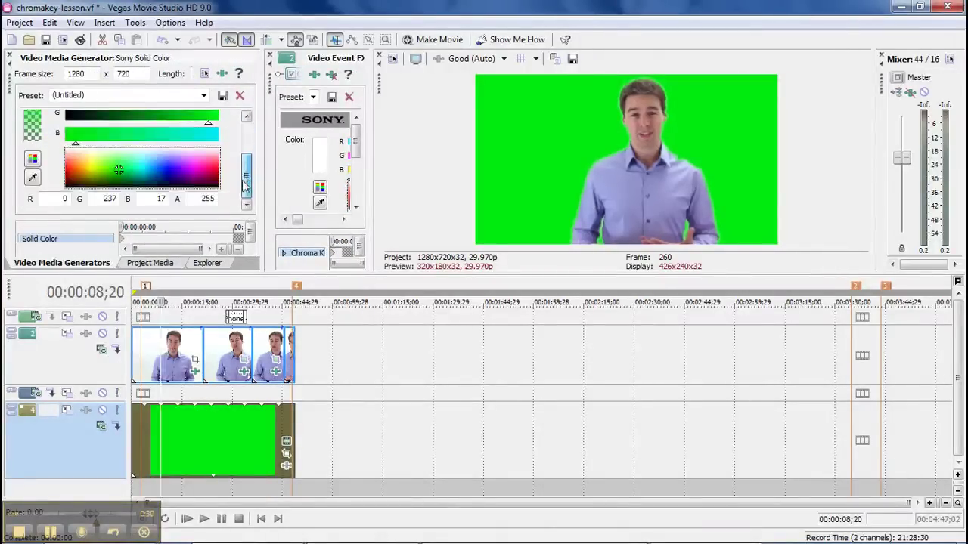
left_click_drag(126, 176, 127, 146)
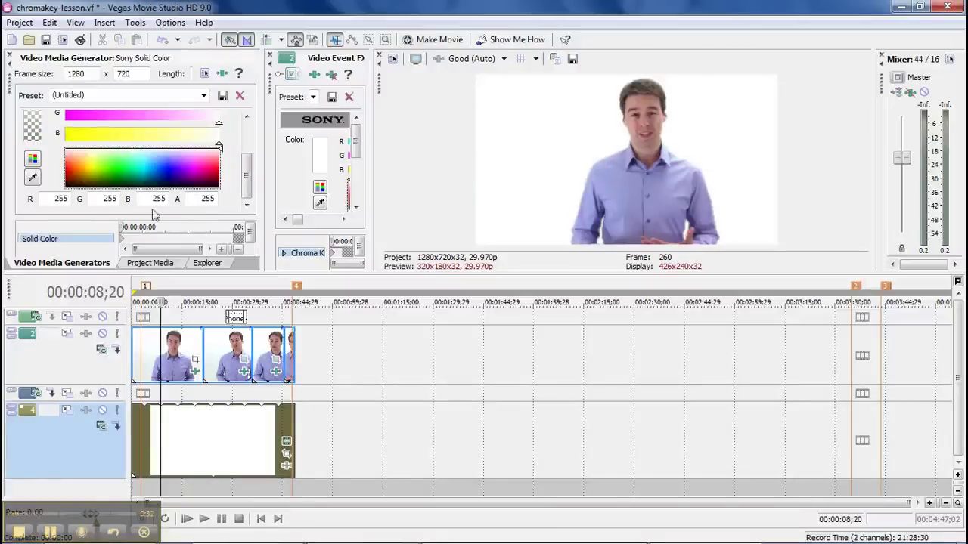
left_click_drag(166, 276, 152, 371)
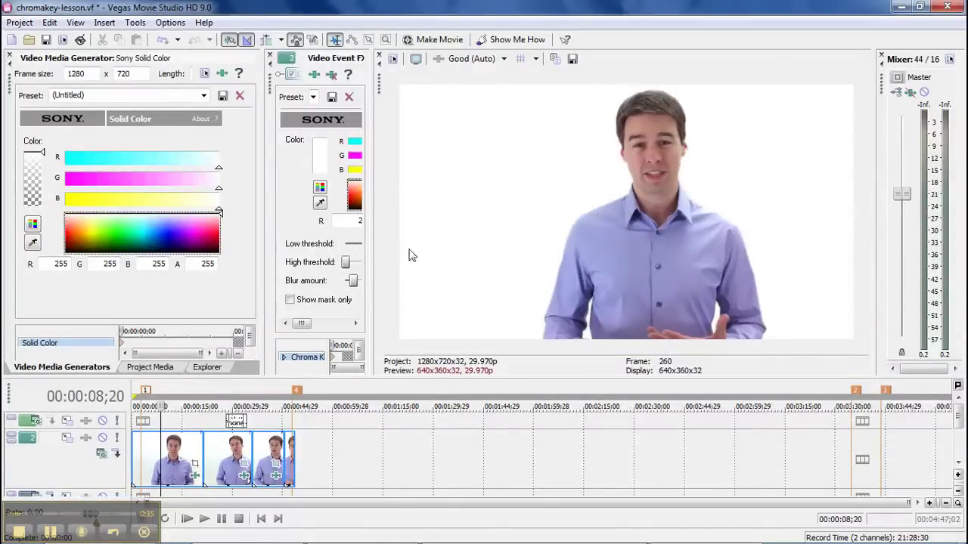
Step: Enlarge the preview and check the white background at other moments in the clip
left_click_drag(371, 255, 365, 253)
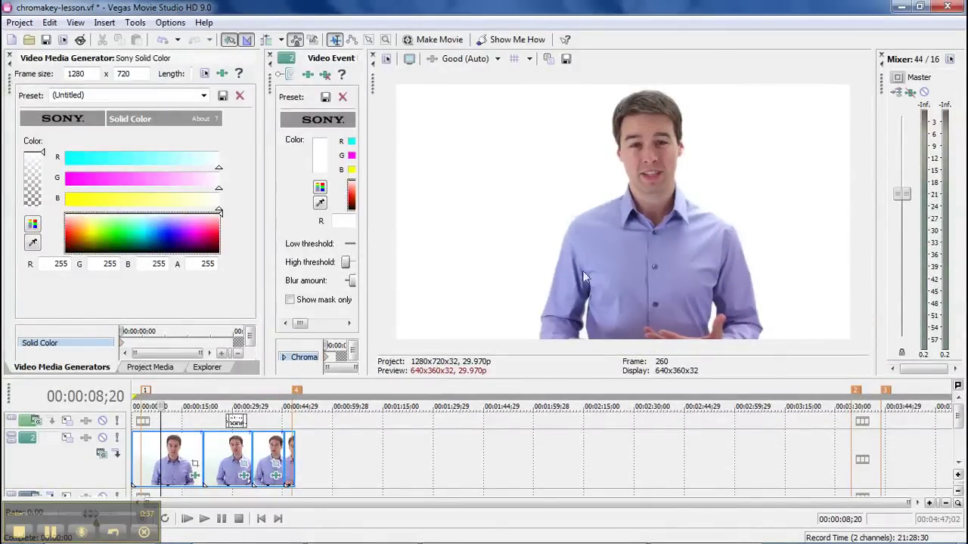
left_click(173, 463)
left_click(158, 465)
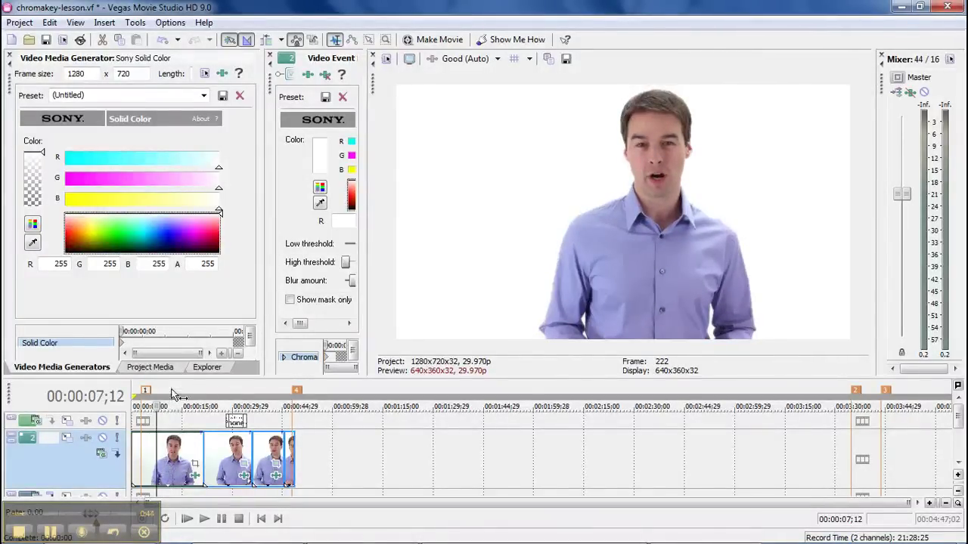
Step: Widen the Video Event FX panel and uncheck Chroma Keyer to reveal the original off-white backdrop
left_click_drag(261, 164, 96, 164)
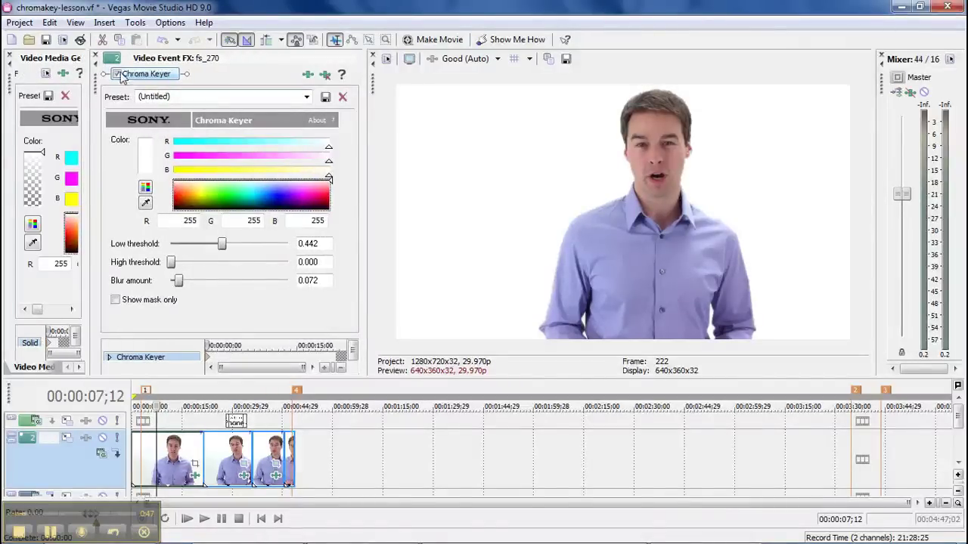
left_click(117, 73)
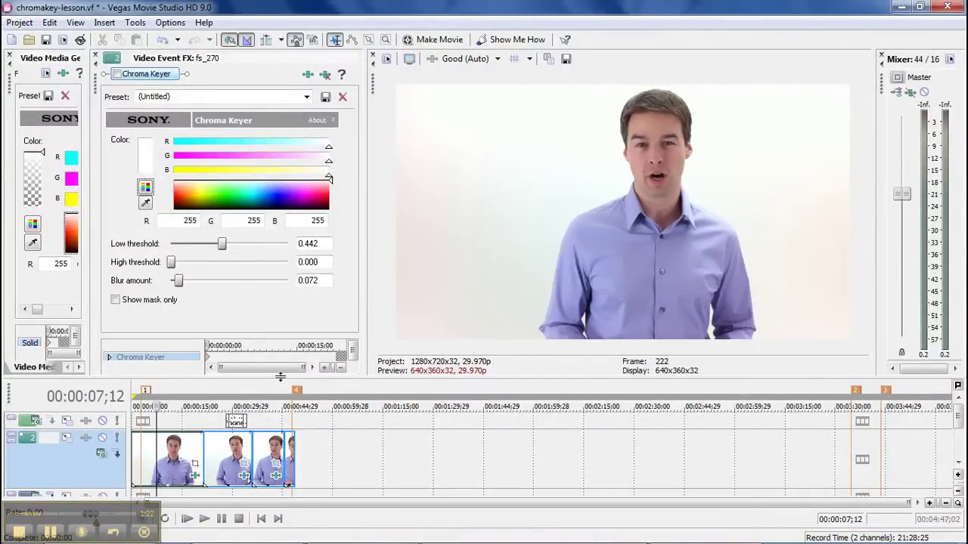
left_click_drag(280, 376, 279, 310)
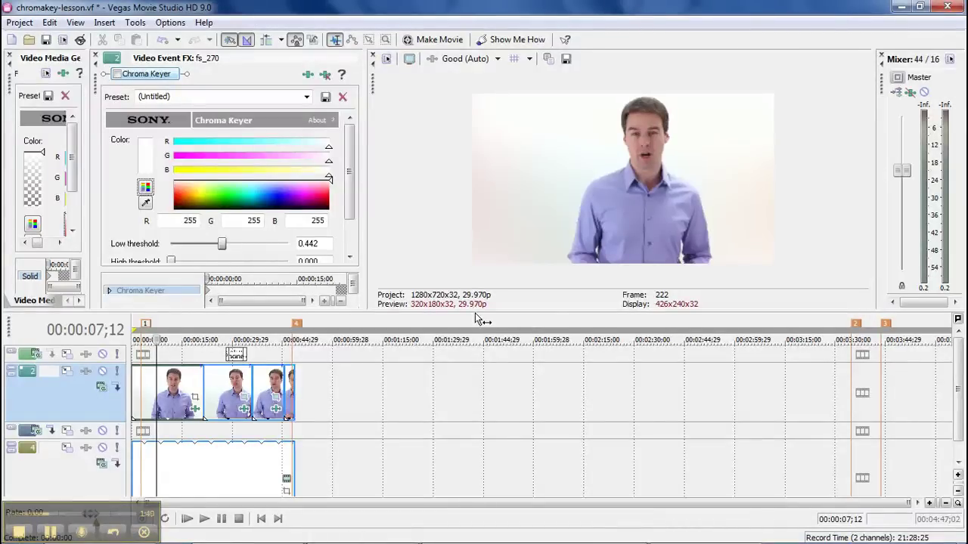
left_click_drag(475, 310, 474, 354)
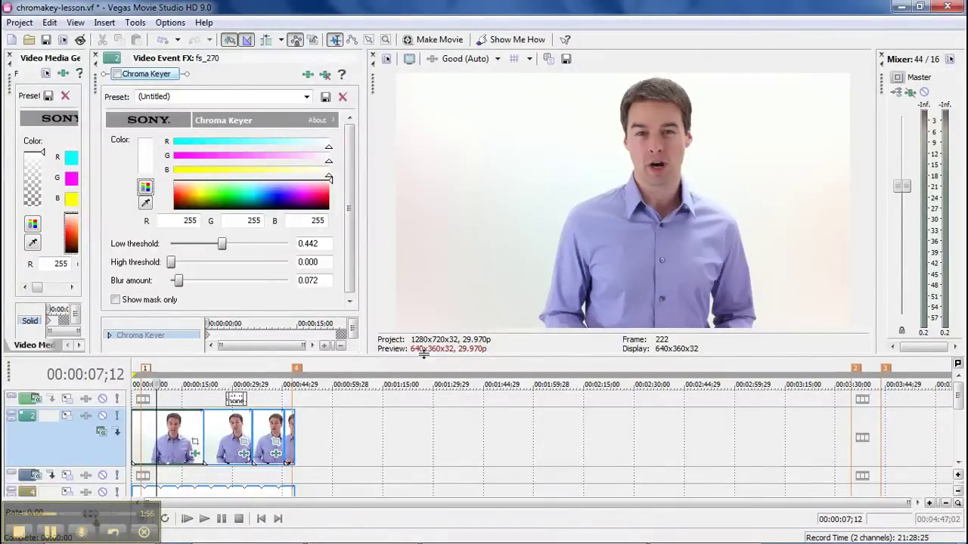
left_click_drag(423, 352, 423, 349)
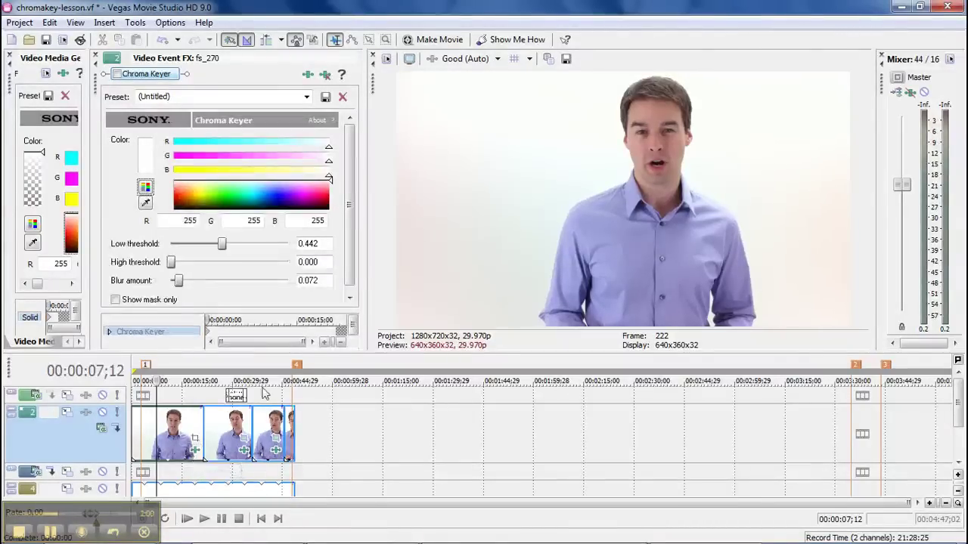
left_click(311, 75)
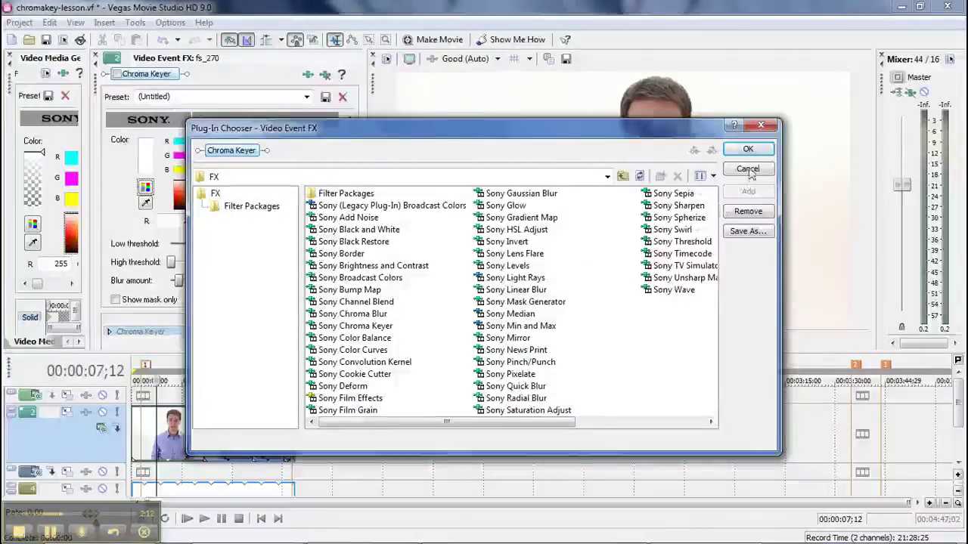
left_click(748, 169)
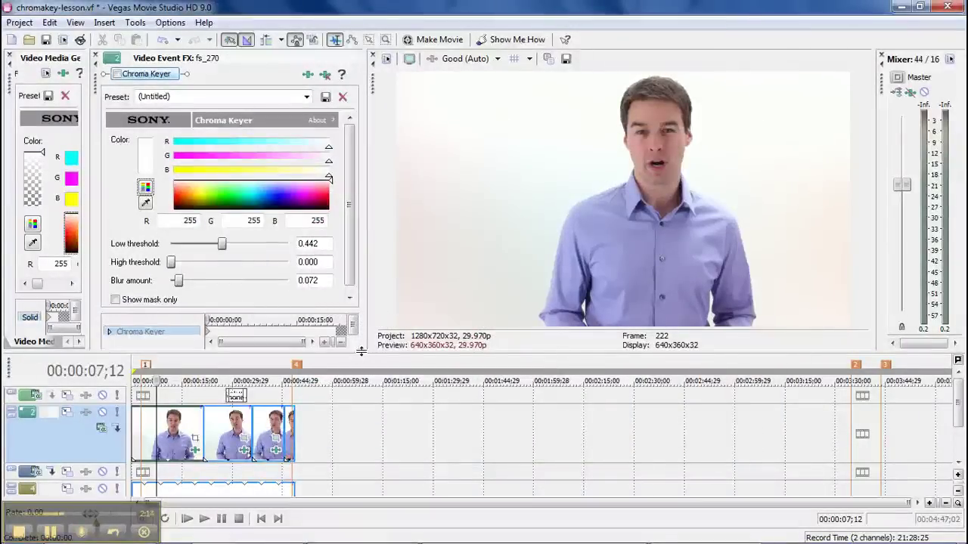
left_click_drag(363, 353, 358, 311)
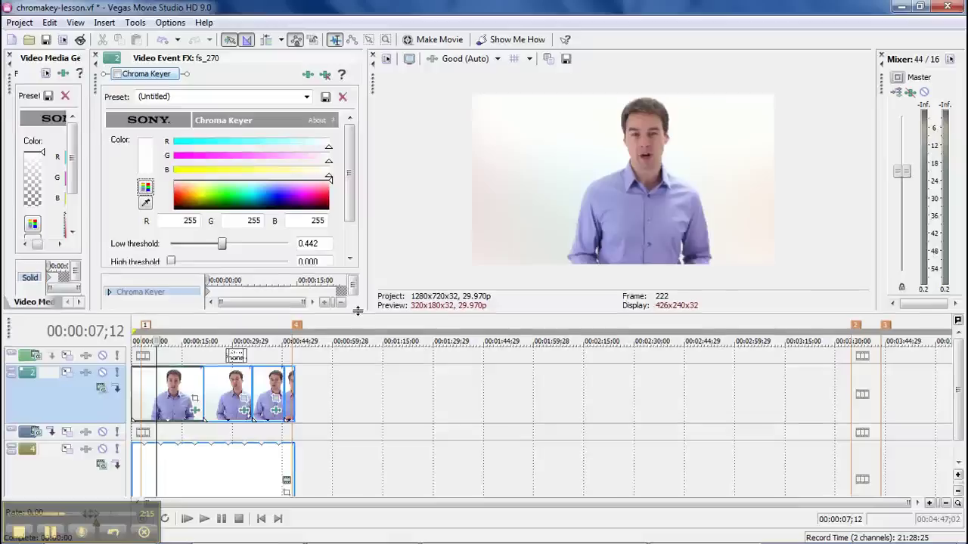
left_click_drag(368, 277, 470, 277)
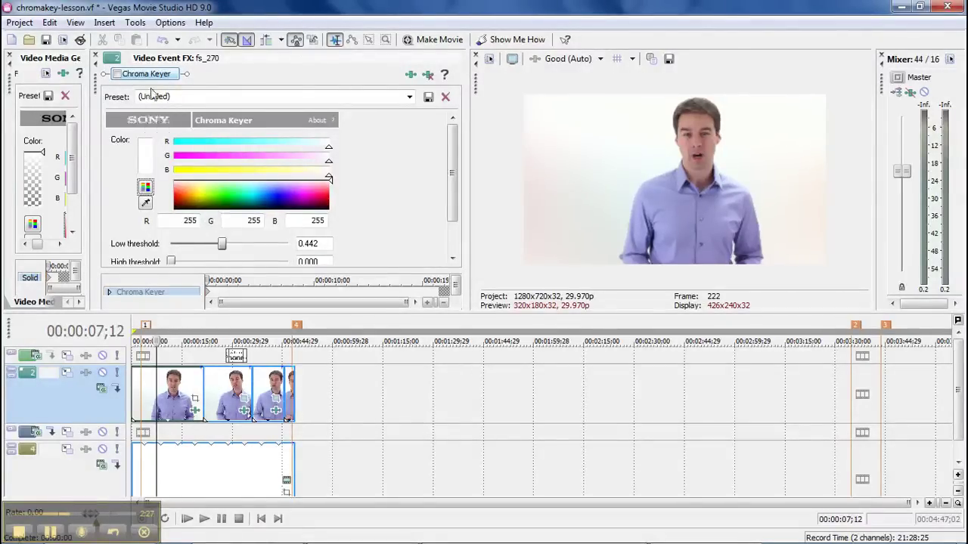
Step: Re-enable Chroma Keyer with white as key color and drag Low threshold toward 0.442
left_click(118, 73)
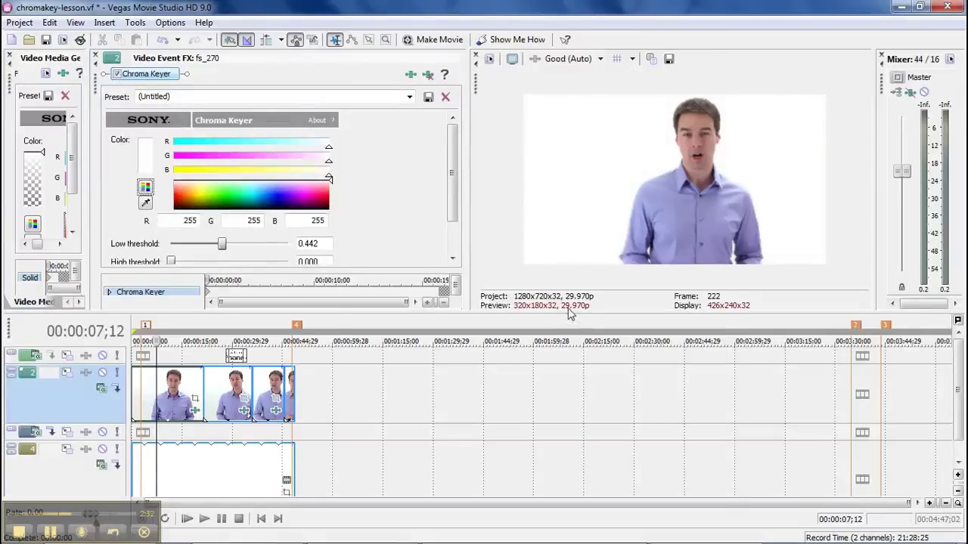
left_click_drag(566, 315, 539, 376)
left_click_drag(469, 329, 376, 310)
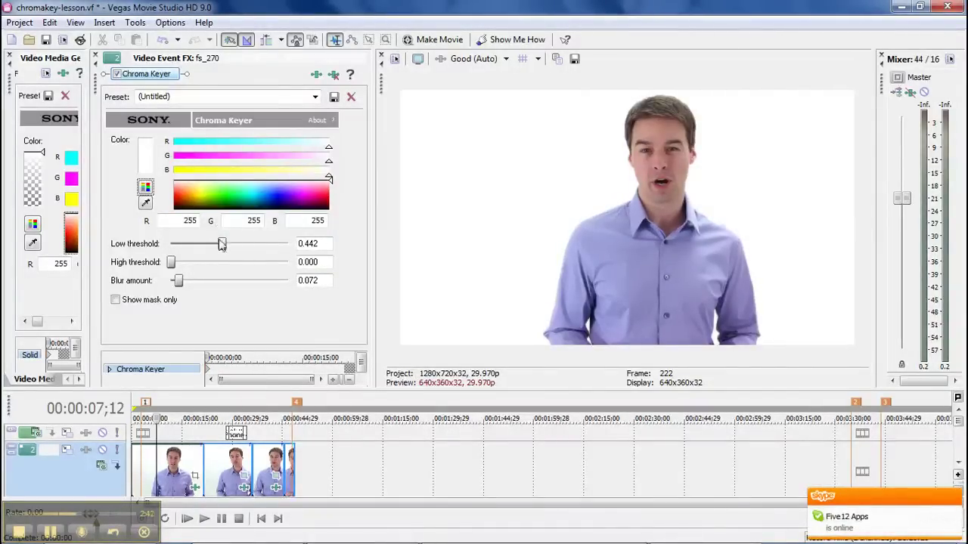
mouse_move(222, 246)
left_mouse_down()
mouse_move(264, 245)
mouse_move(161, 243)
mouse_move(210, 245)
mouse_move(216, 261)
left_mouse_up()
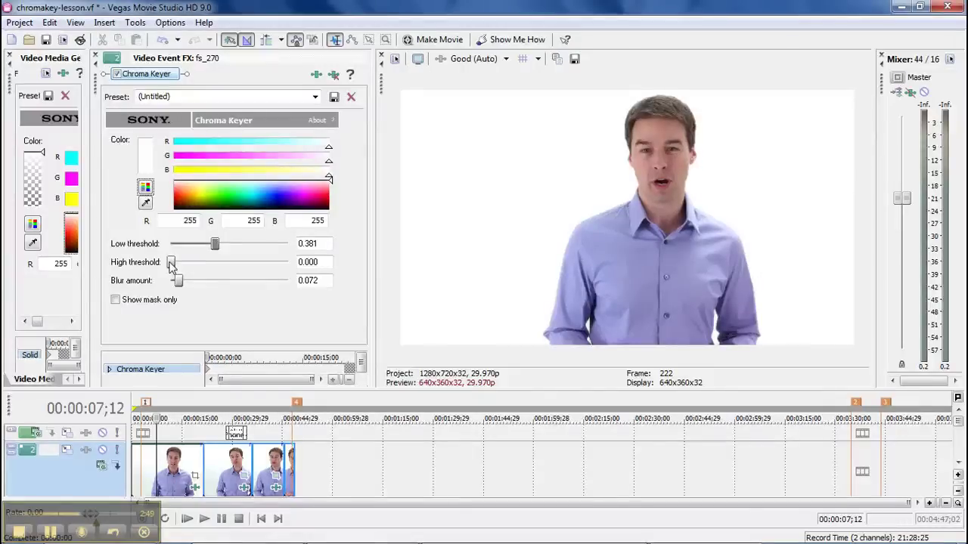
Step: Test the threshold and blur sliders, settle on low threshold 0.381 and blur 0.072, then select the second clip
mouse_move(172, 264)
left_mouse_down()
mouse_move(291, 265)
mouse_move(155, 263)
left_mouse_up()
left_click_drag(218, 293, 163, 290)
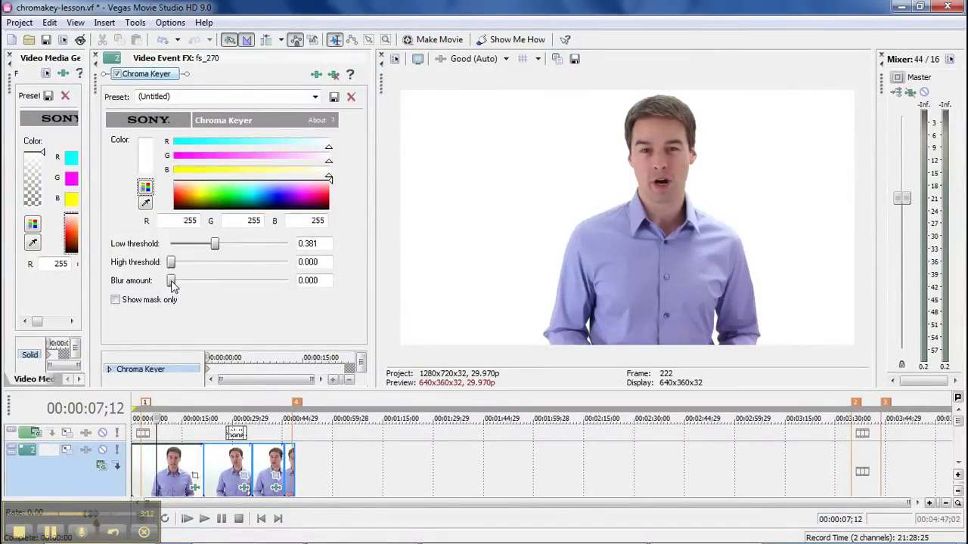
left_click_drag(173, 286, 184, 290)
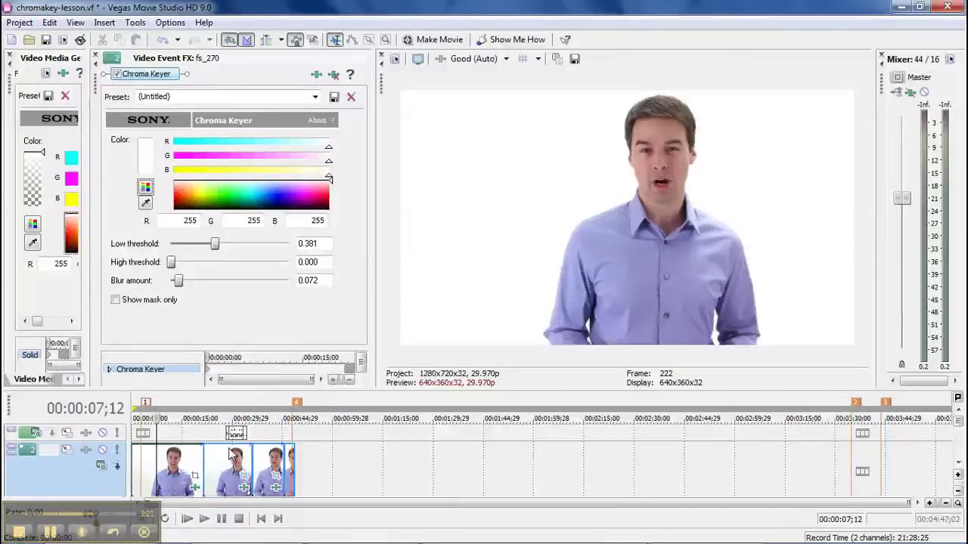
left_click(231, 461)
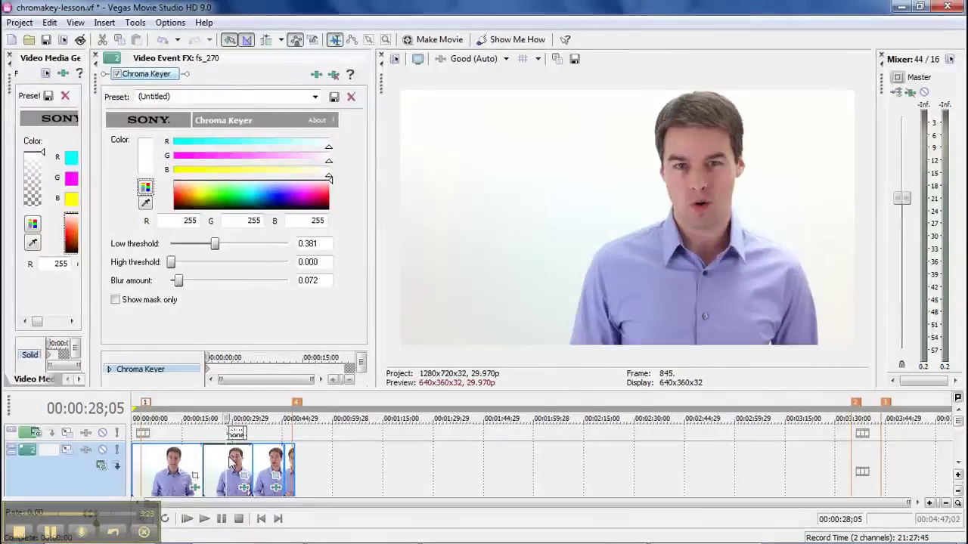
Step: Show the second clip's Chroma Keyer settings, enable it, and play back to check the white backdrop
left_click(237, 464)
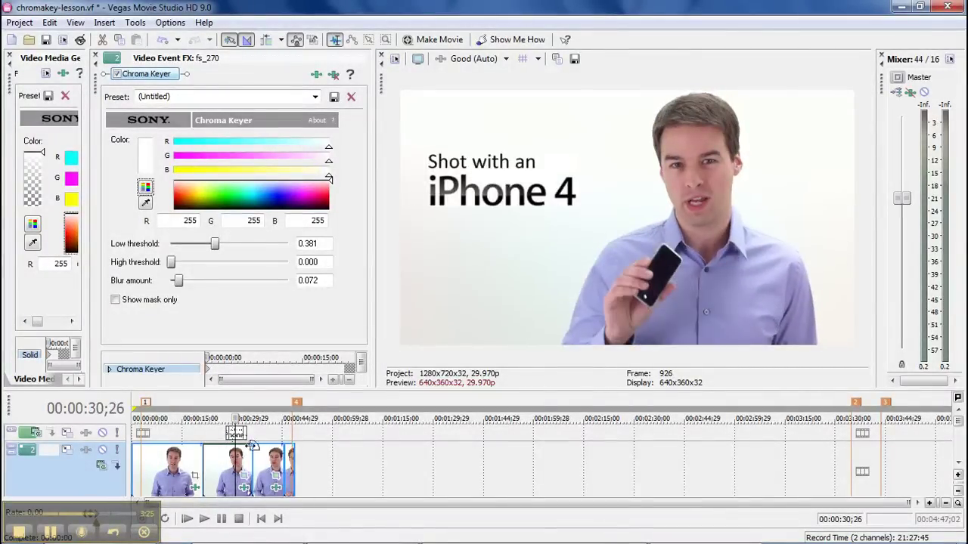
mouse_move(421, 393)
left_mouse_down()
mouse_move(419, 336)
mouse_move(418, 381)
left_mouse_up()
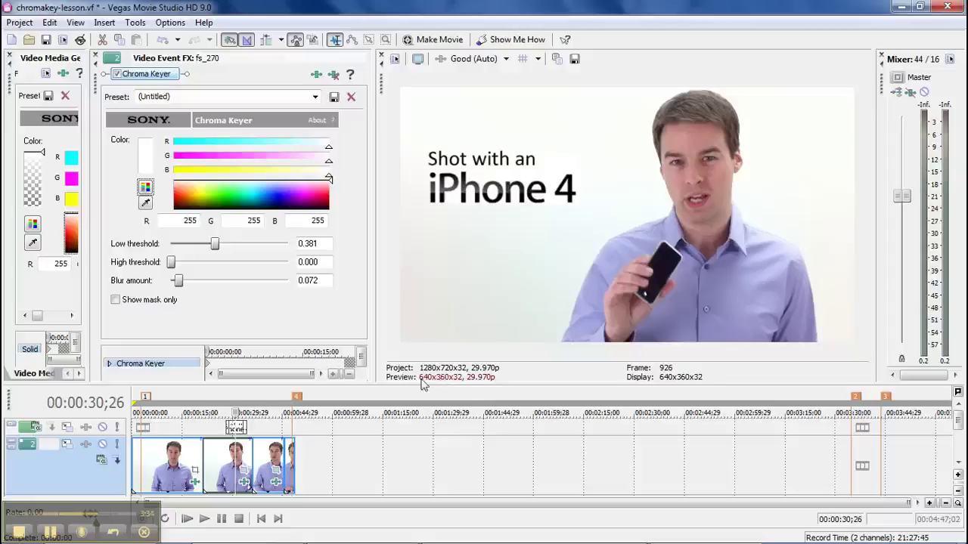
left_click(244, 484)
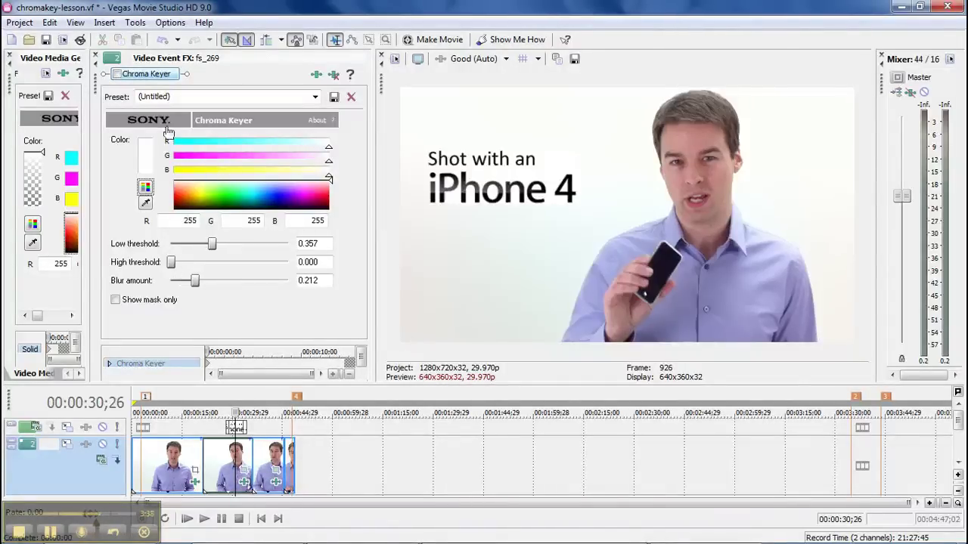
left_click(117, 73)
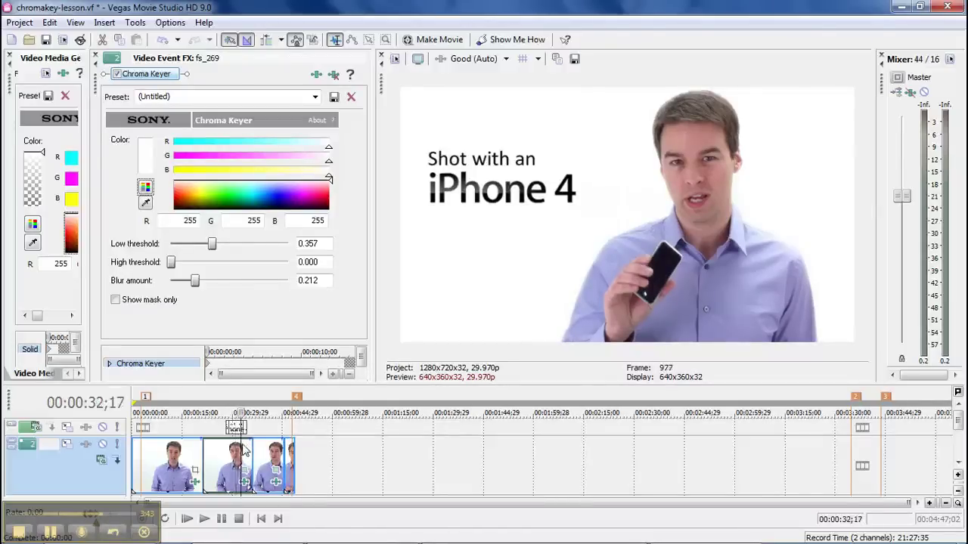
key("space")
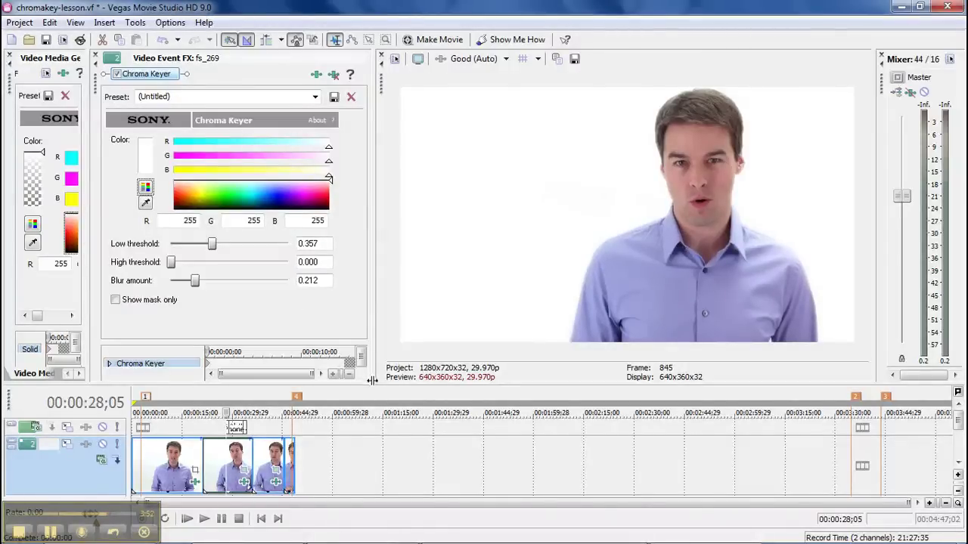
left_click_drag(381, 383, 385, 361)
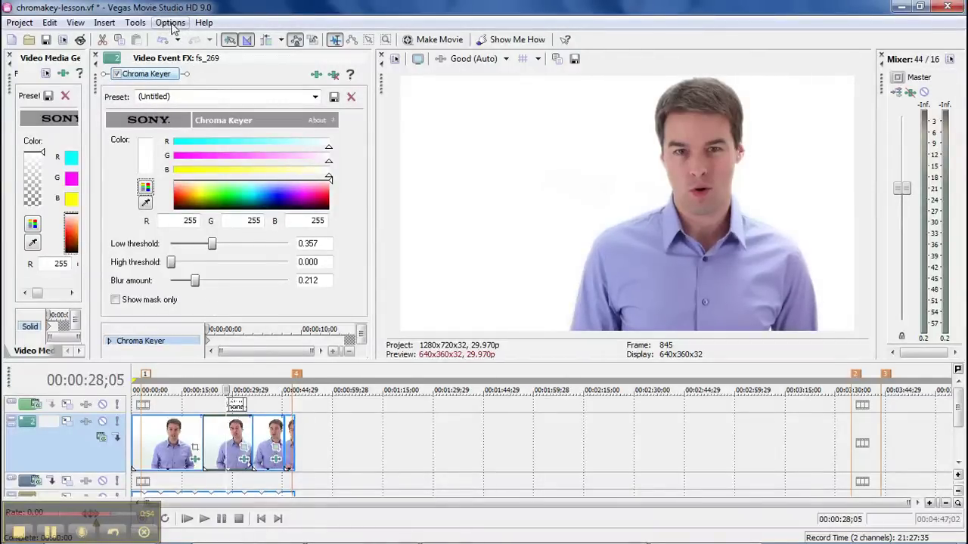
left_click(515, 42)
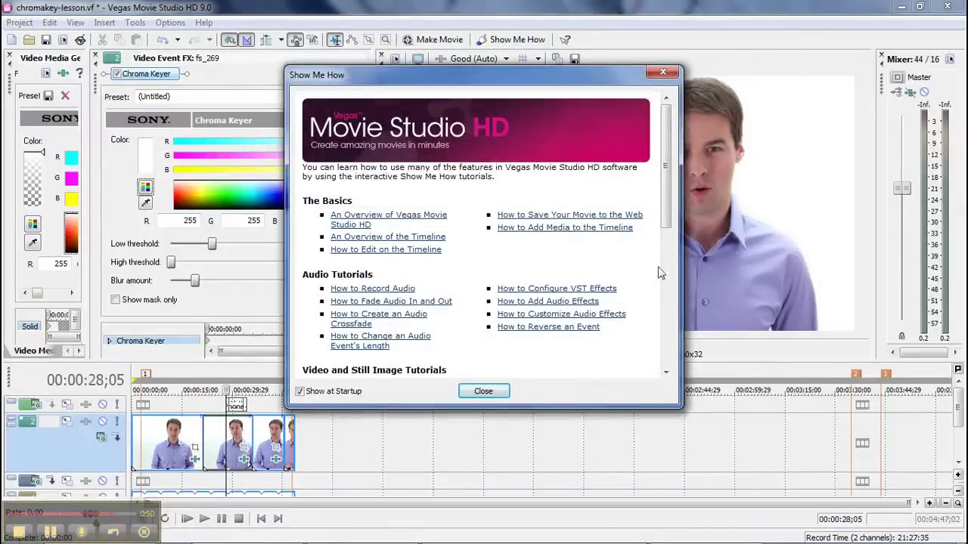
left_click_drag(668, 199, 678, 182)
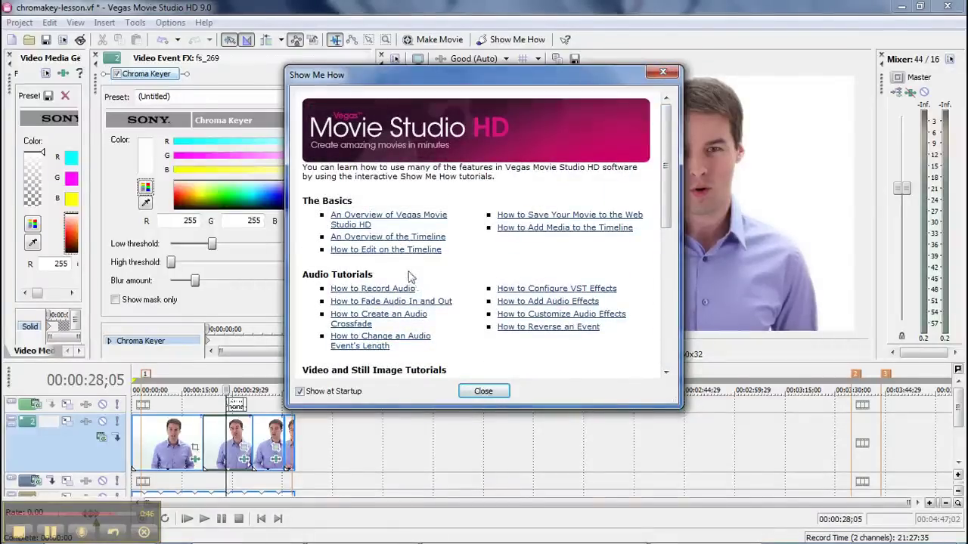
left_click(662, 72)
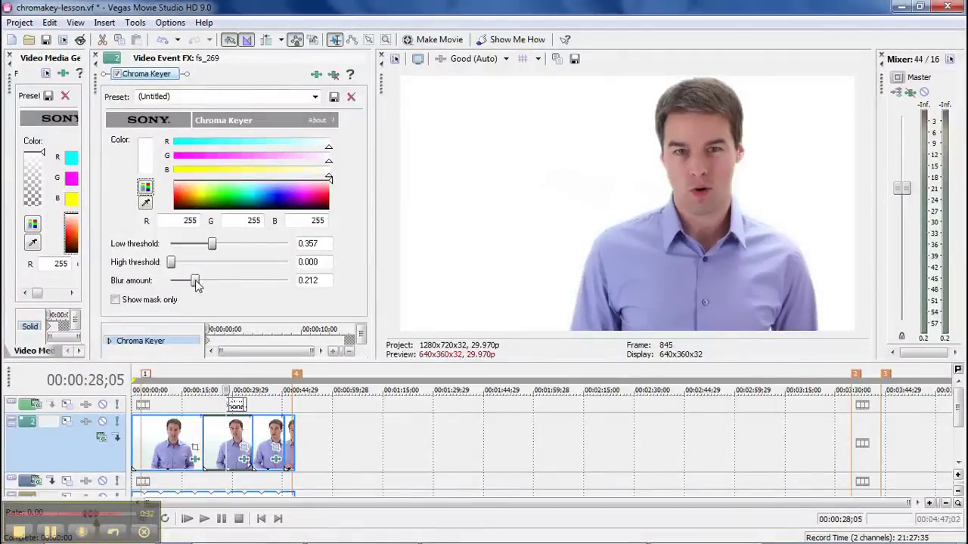
Step: Lower the second clip's Blur amount to 0.175 and check several iPhone 4 title frames
mouse_move(195, 283)
left_mouse_down()
mouse_move(207, 283)
mouse_move(193, 287)
left_mouse_up()
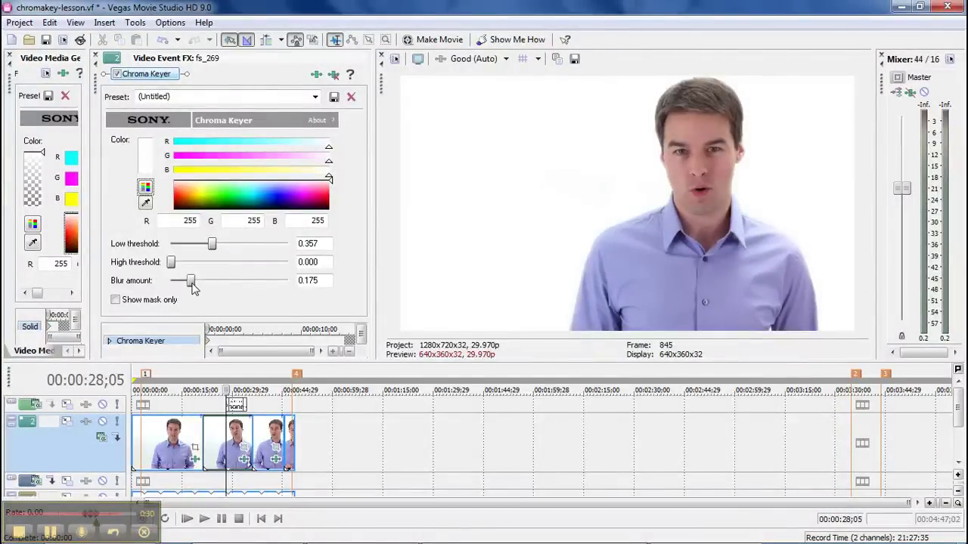
left_click(241, 435)
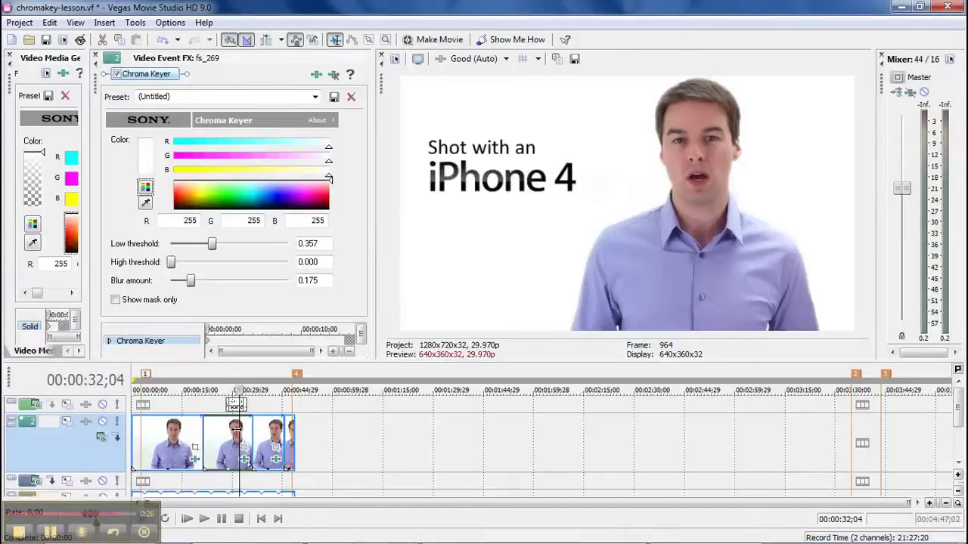
left_click(236, 437)
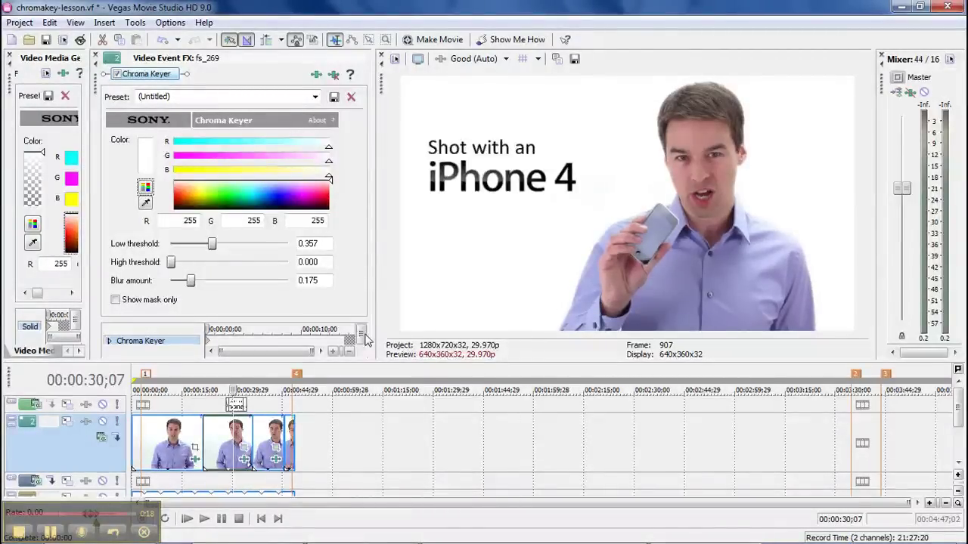
left_click(236, 432)
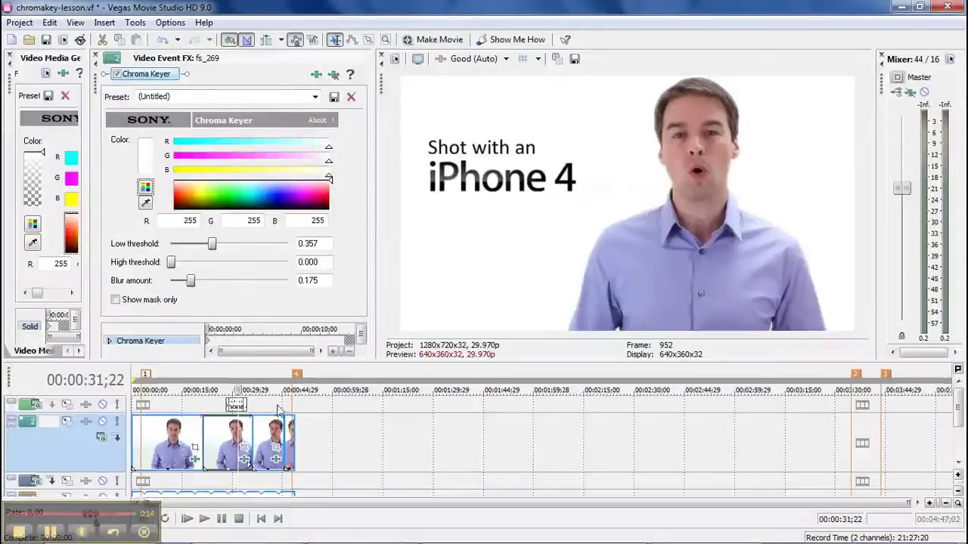
left_click(234, 429)
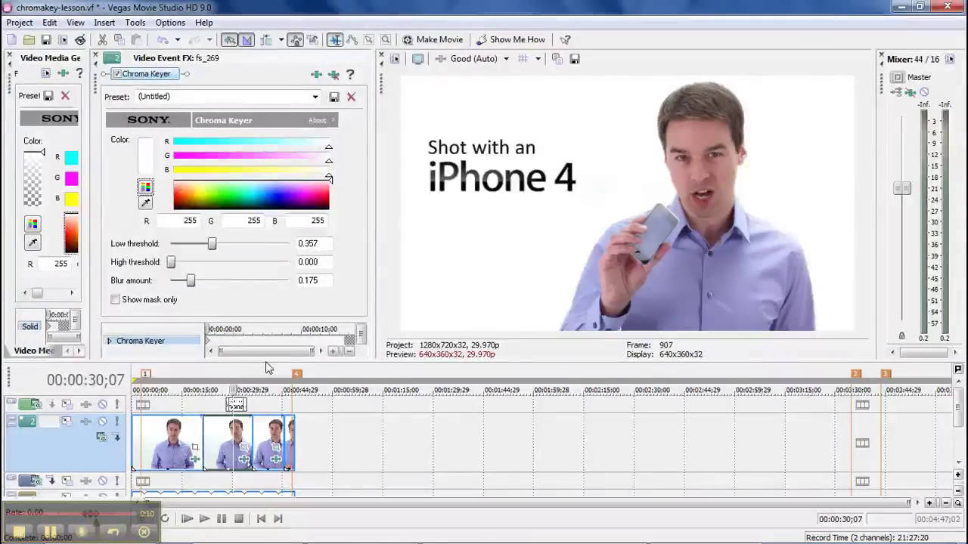
left_click_drag(265, 362, 265, 333)
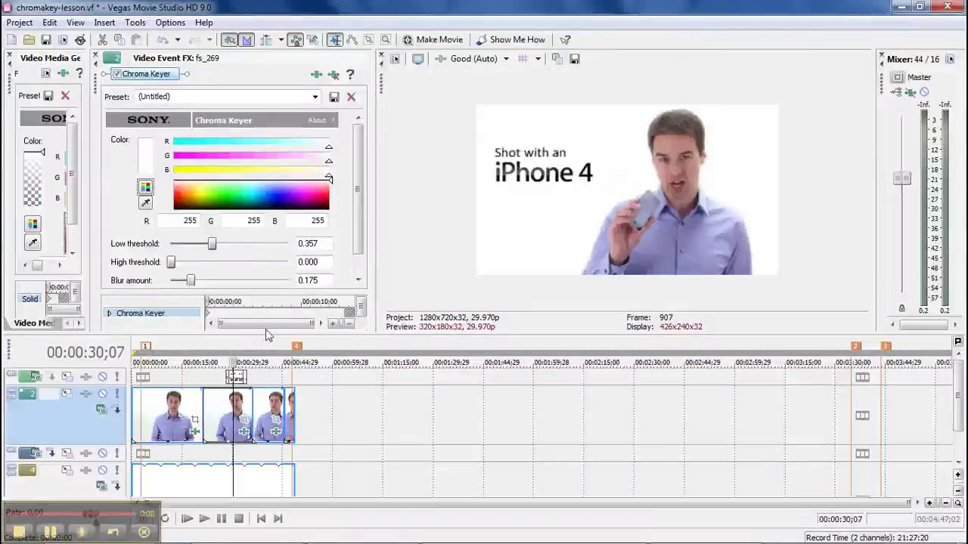